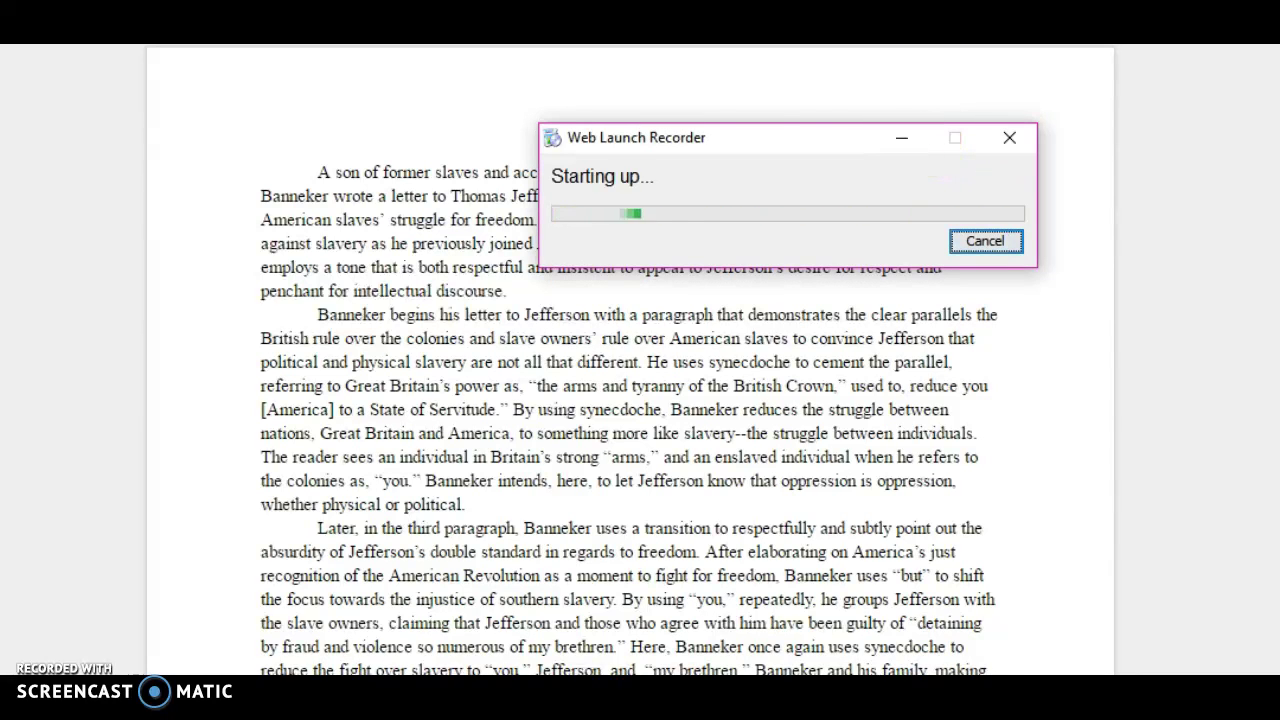
# Show the earliest essay revision and scroll over its lone sentence about Banneker writing to Jefferson
pyautogui.moveTo(743, 137); pyautogui.dragTo(1270, 5)
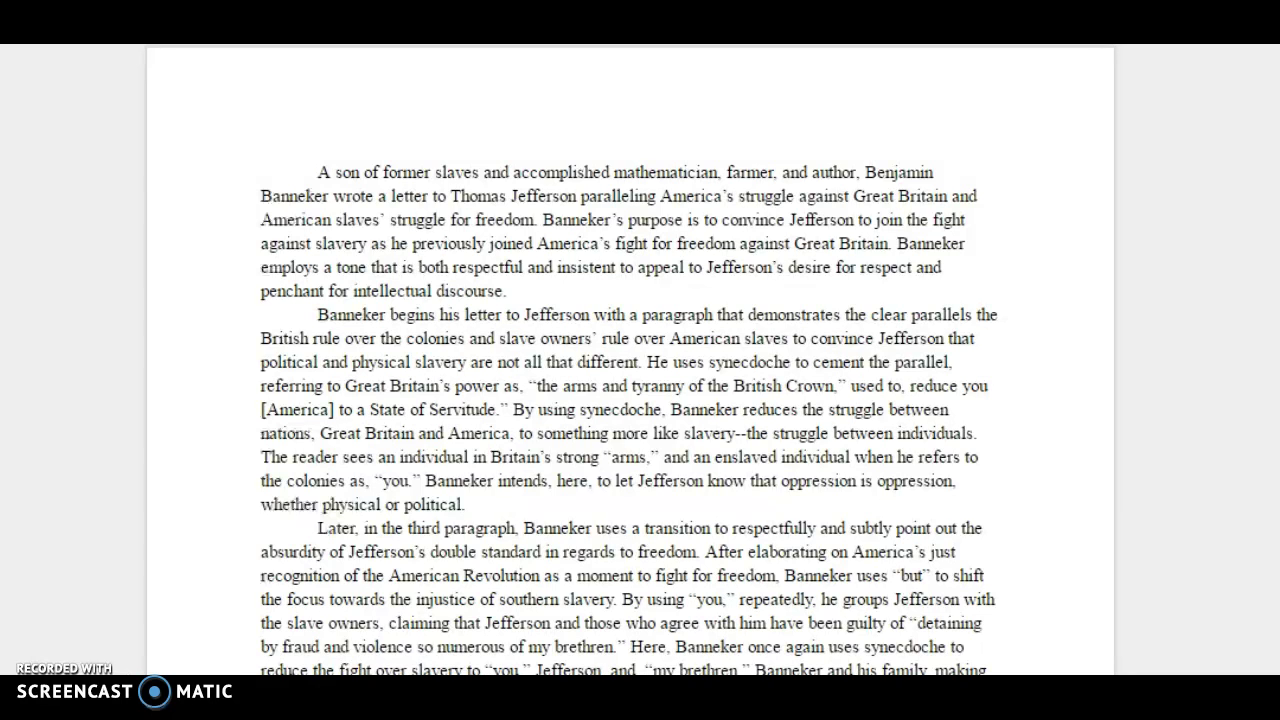
pyautogui.scroll(-5, 630, 360)
pyautogui.scroll(2, 729, 457)
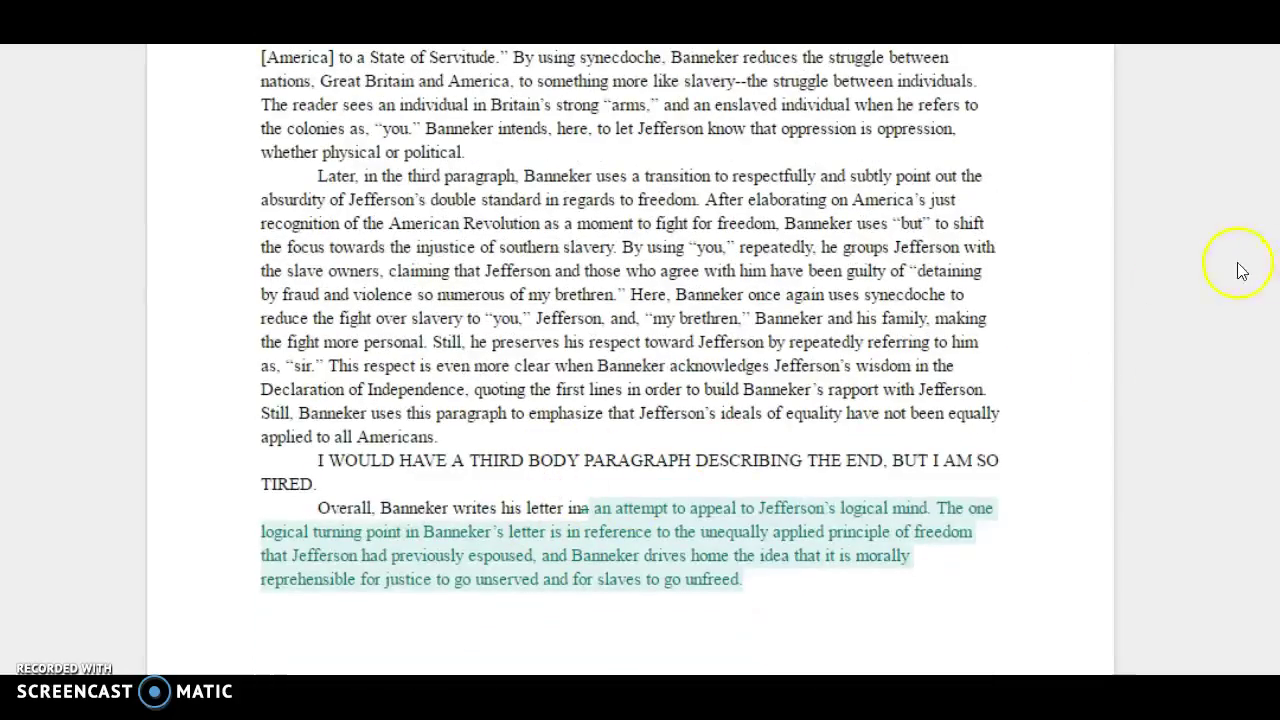
pyautogui.scroll(4, 630, 360)
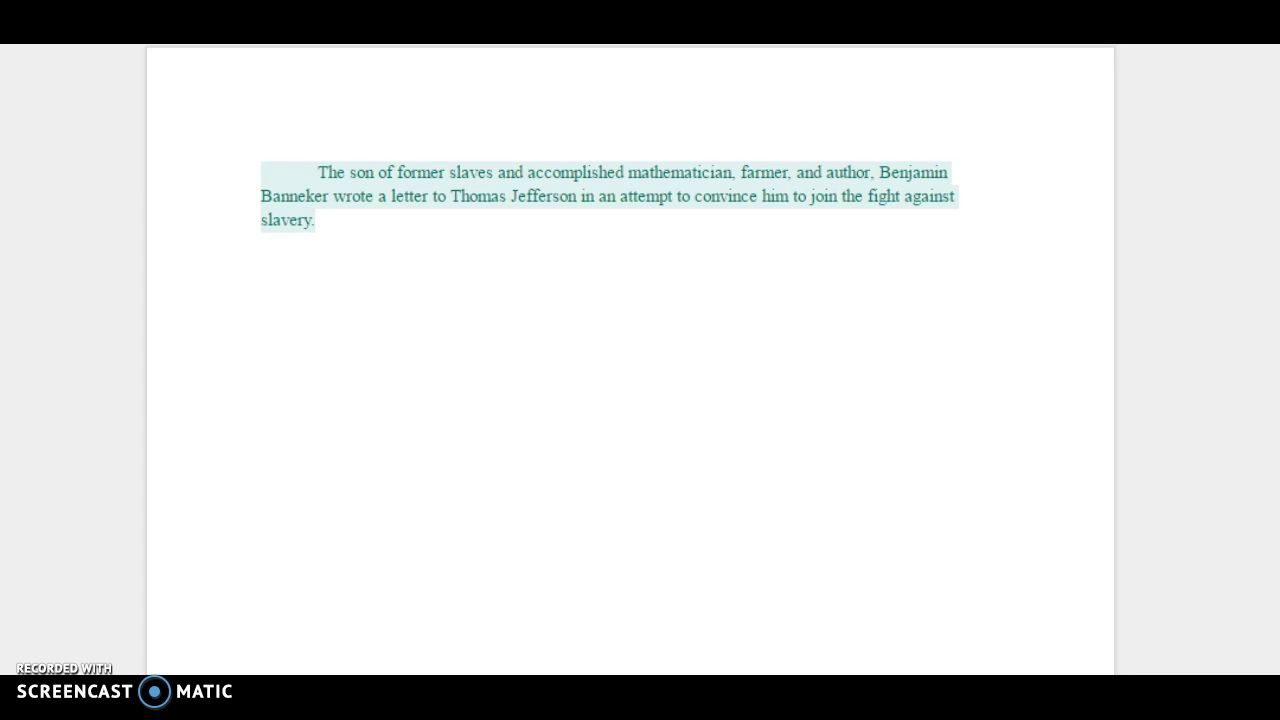
# Step to the next revision, where the introduction ends on Jefferson's penchant for intellectual discourse
pyautogui.press('Right')
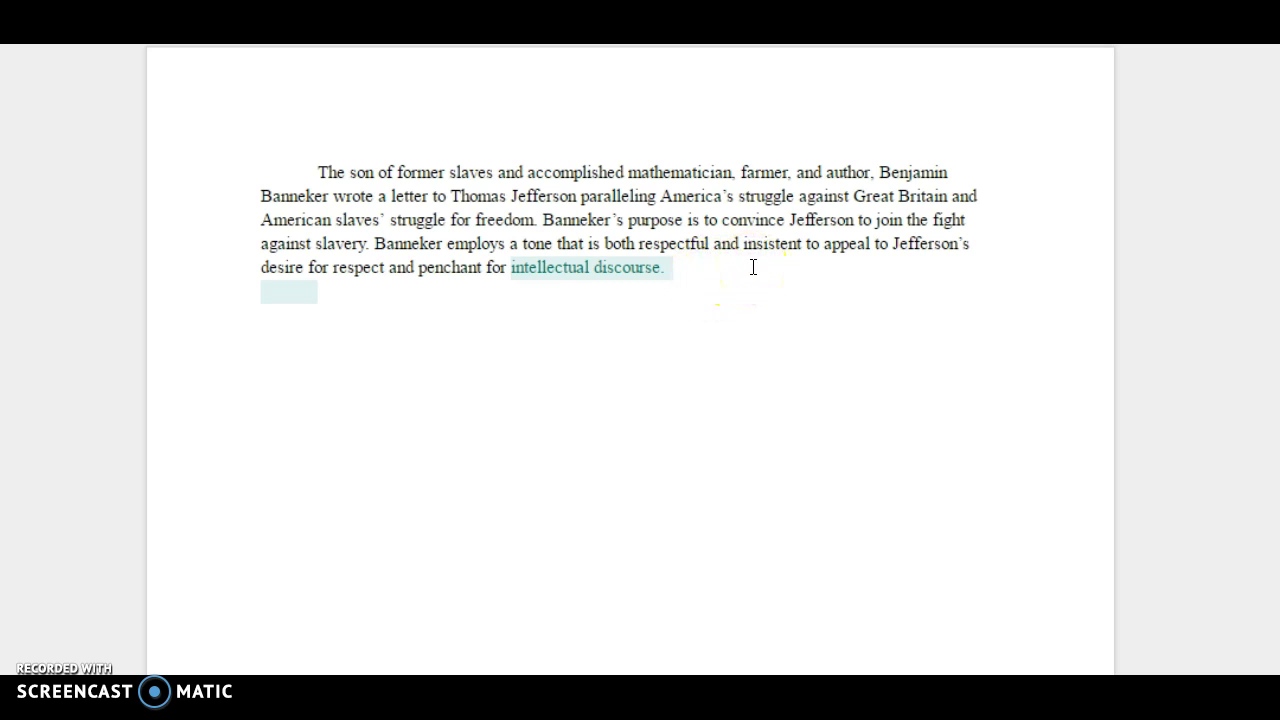
# Highlight the new intellectual-discourse ending, then advance to the version comparing British rule with slavery
pyautogui.moveTo(801, 252); pyautogui.dragTo(803, 274)
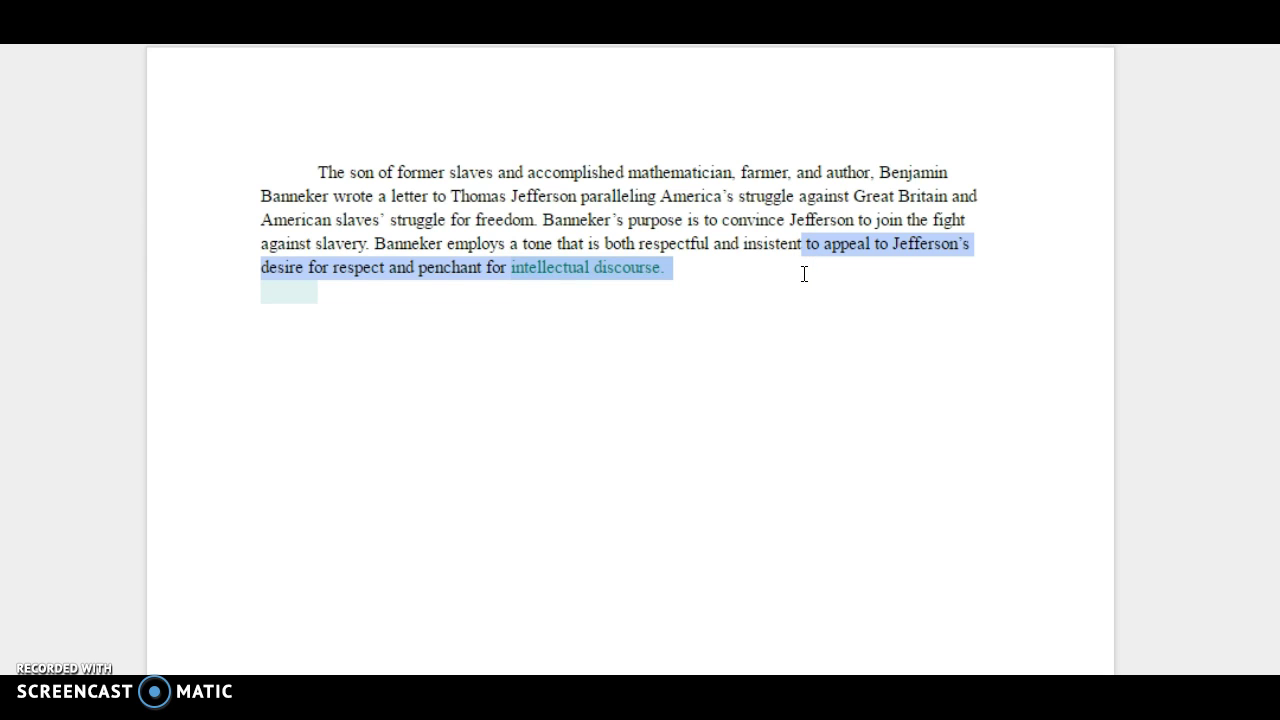
pyautogui.click(803, 274)
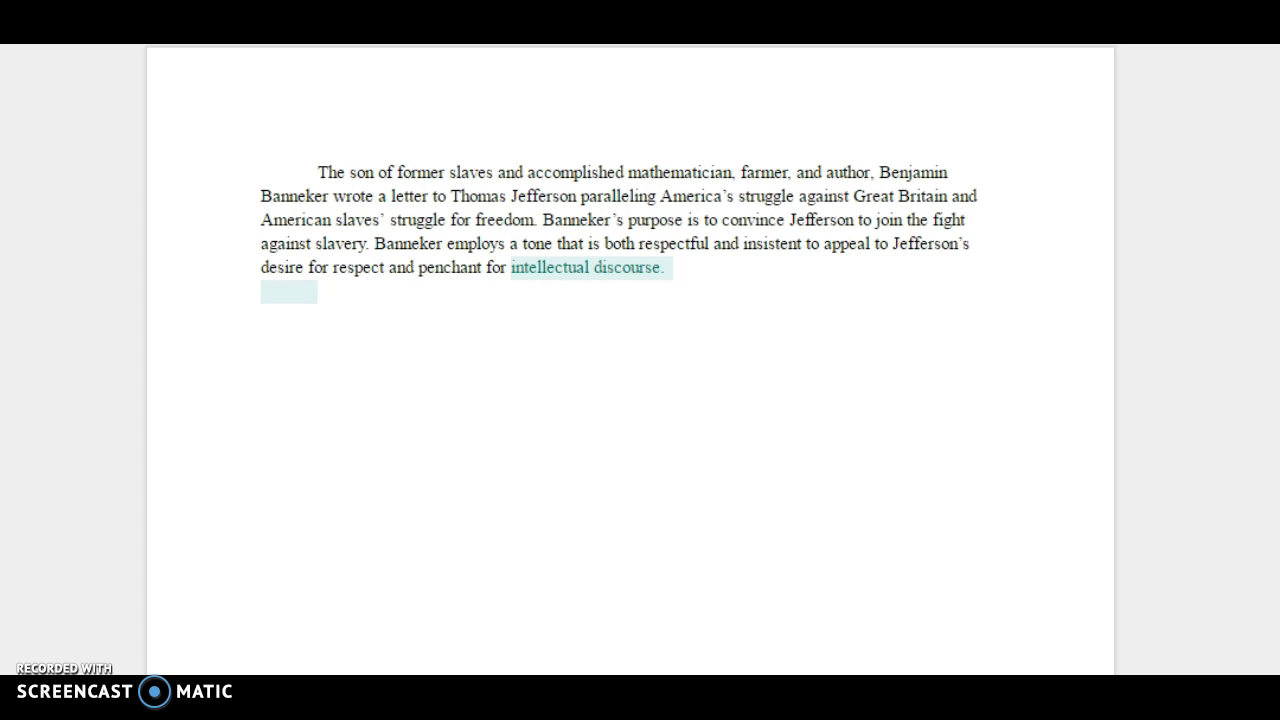
pyautogui.moveTo(743, 257); pyautogui.dragTo(395, 278)
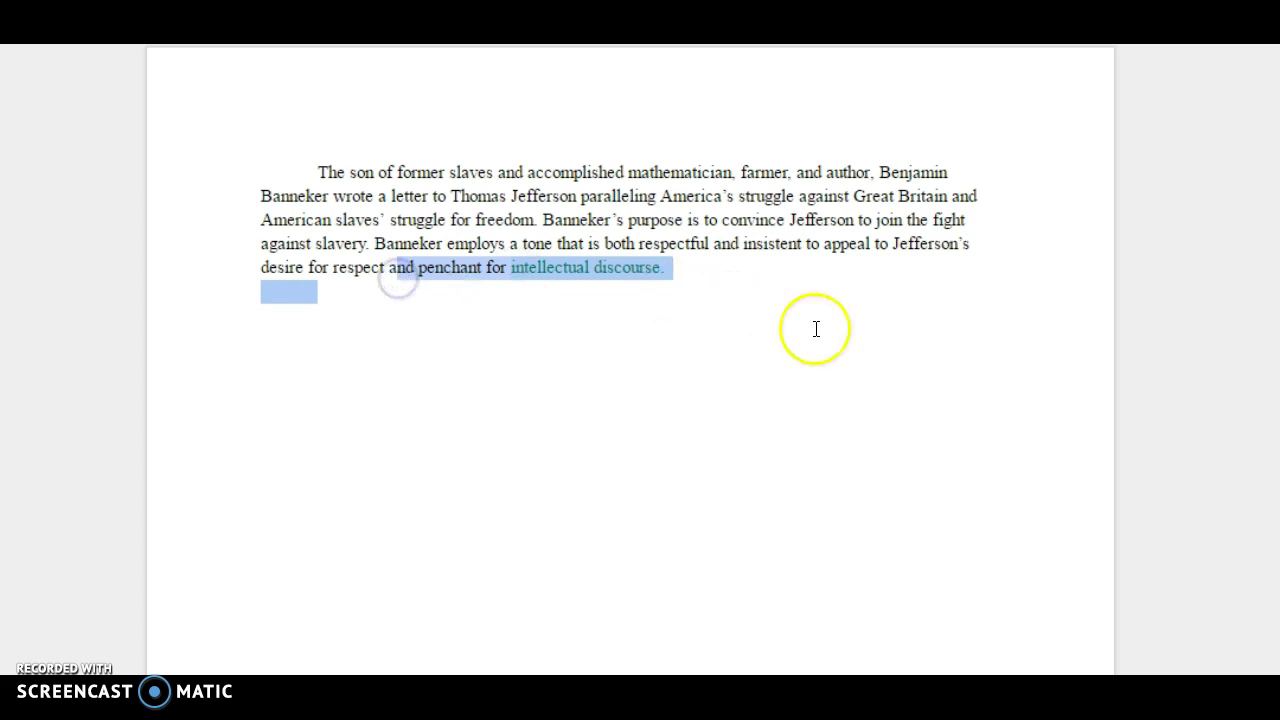
pyautogui.click(755, 262)
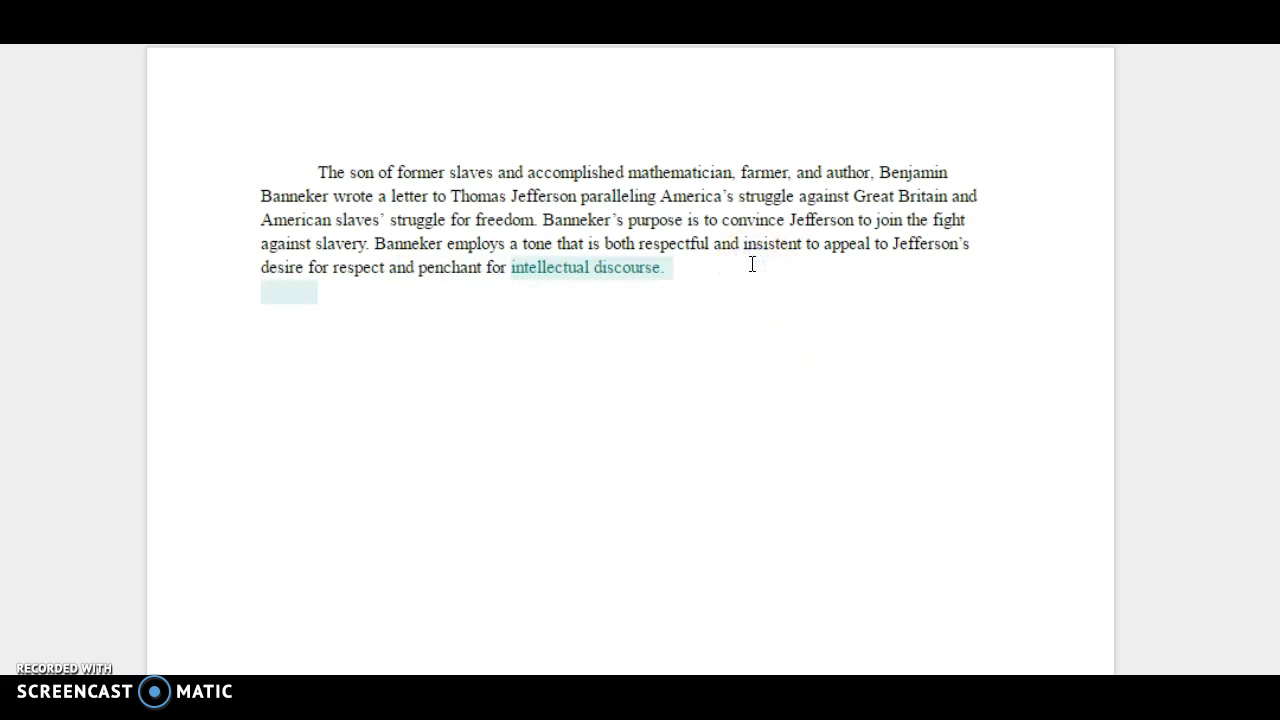
pyautogui.click(789, 260)
pyautogui.press('Right')
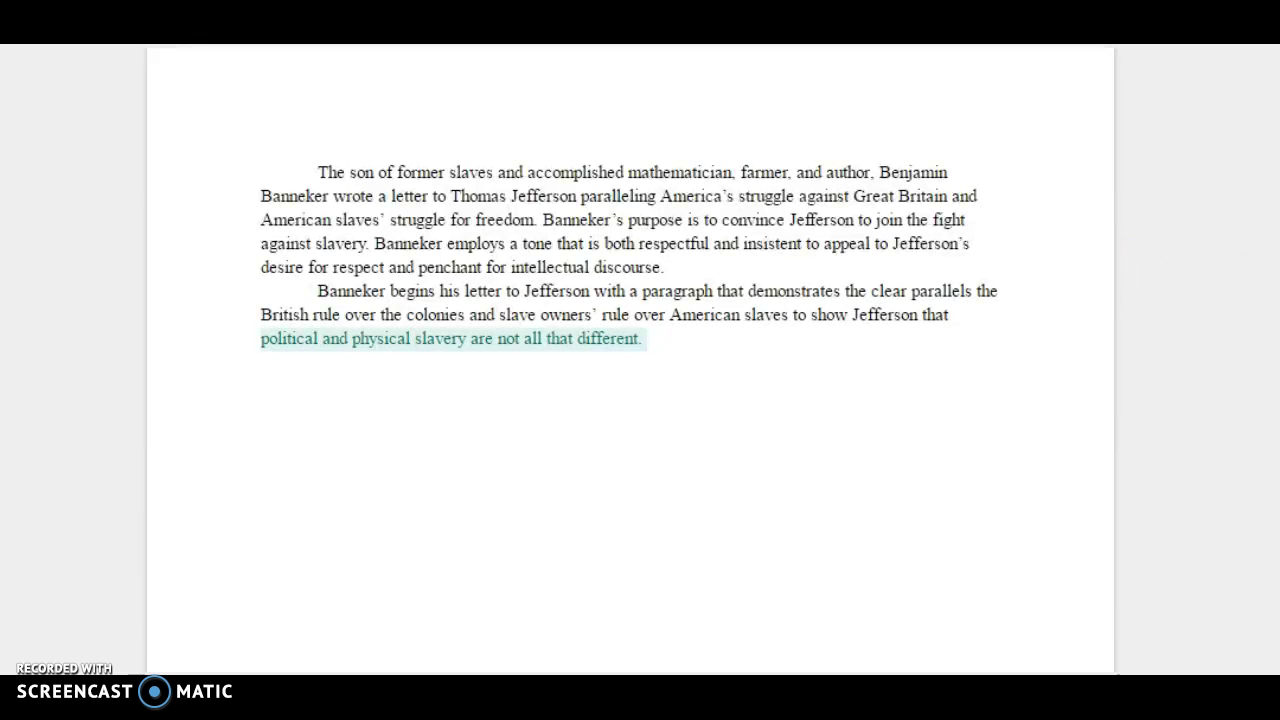
# Load the next revision, where the second paragraph adds the synecdoche about the British Crown
pyautogui.click(777, 466)
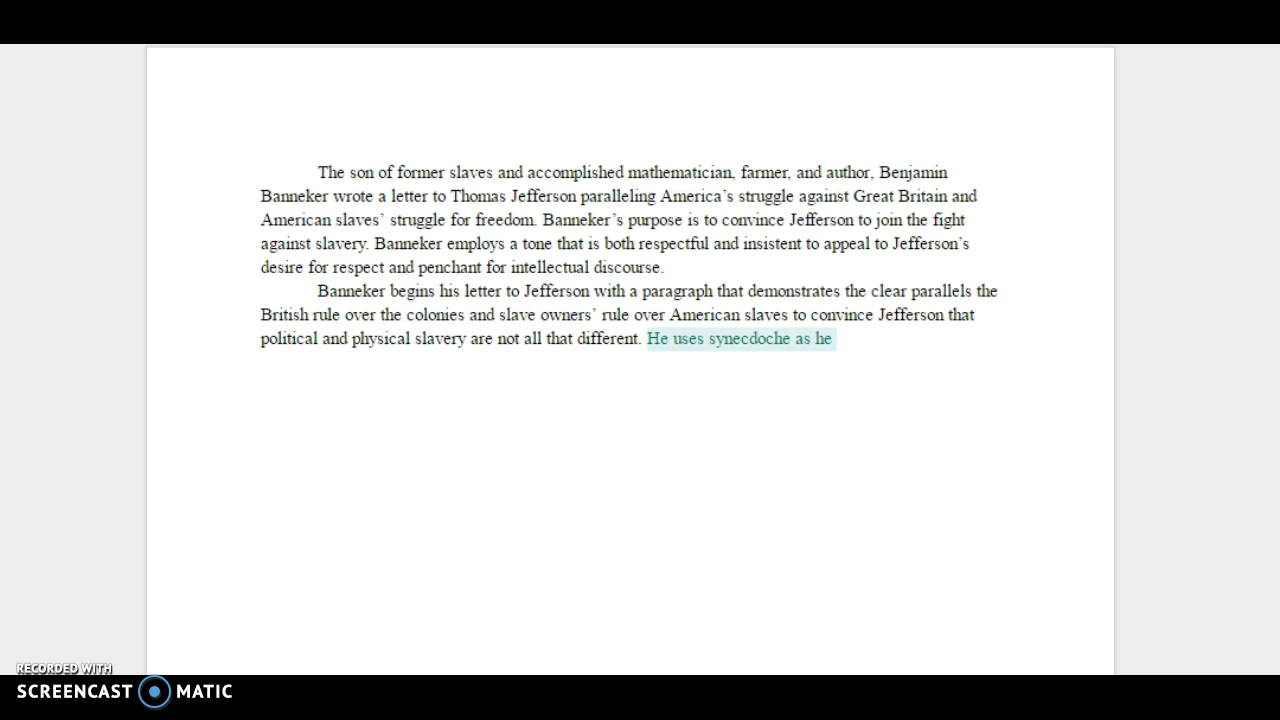
pyautogui.press('Right')
pyautogui.click(443, 312)
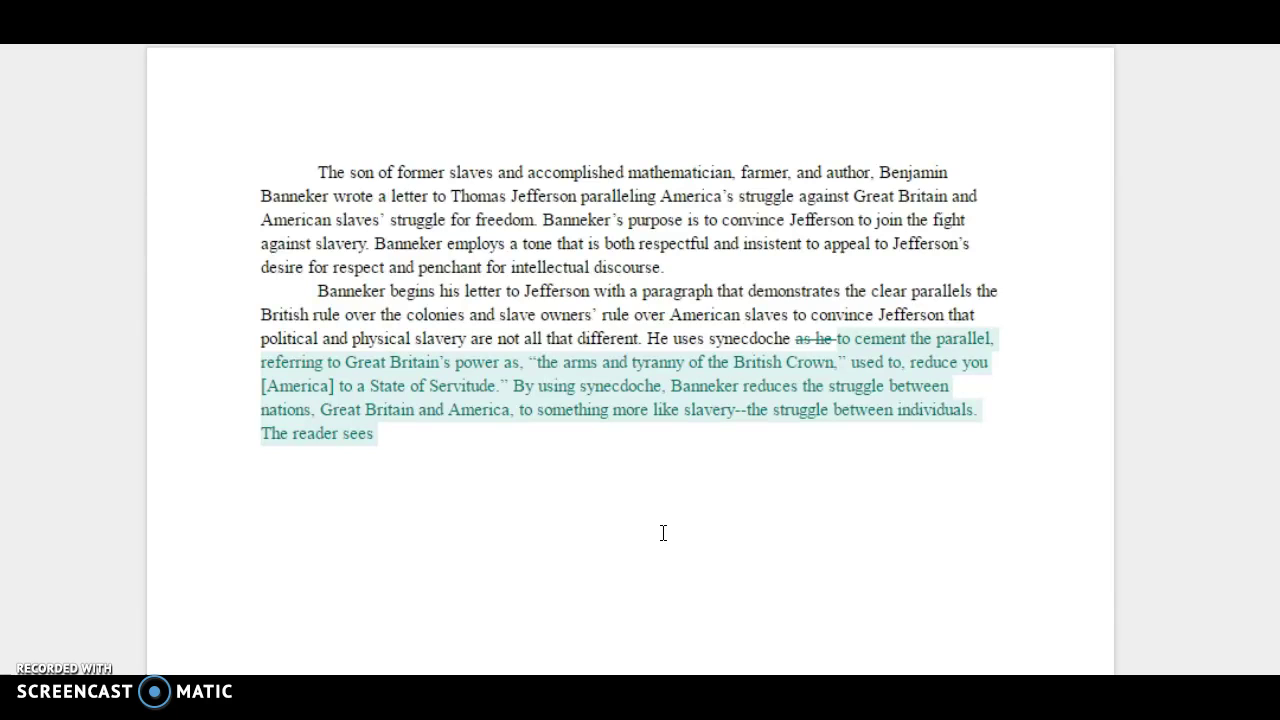
# Highlight the sentence about reducing the struggle, then clear the selection
pyautogui.click(654, 443)
pyautogui.moveTo(514, 387); pyautogui.dragTo(979, 413)
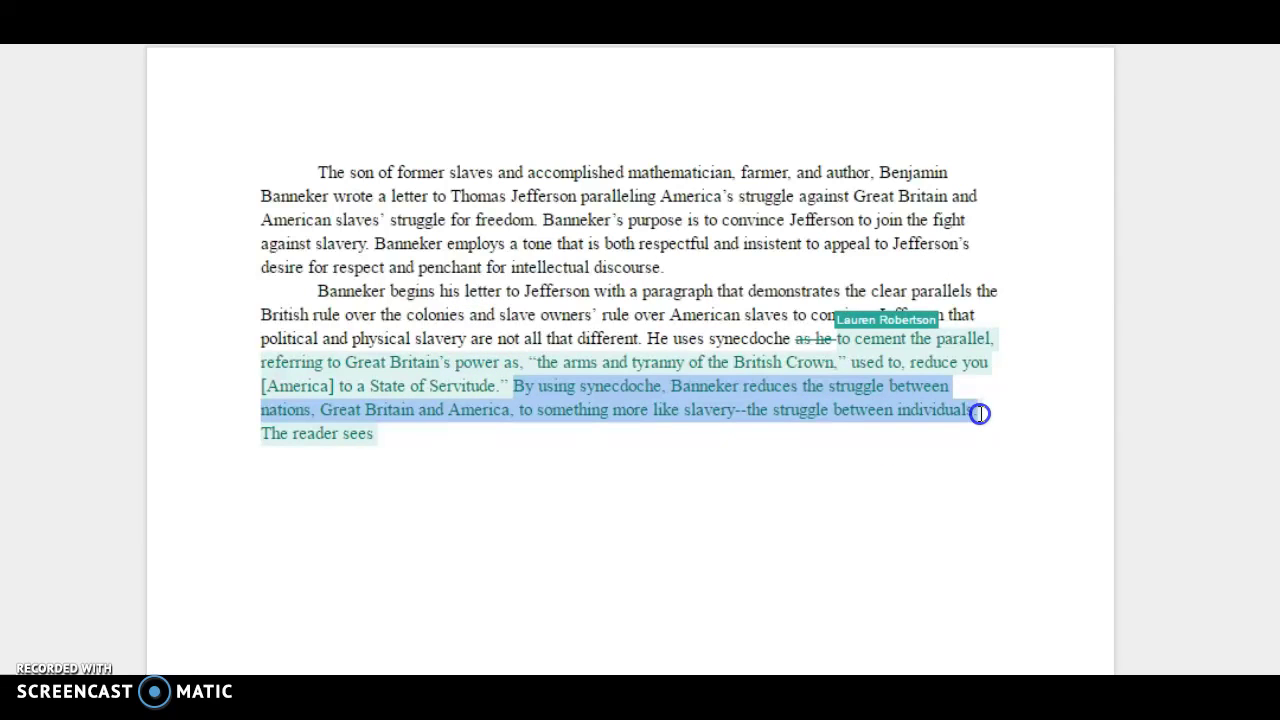
pyautogui.click(966, 423)
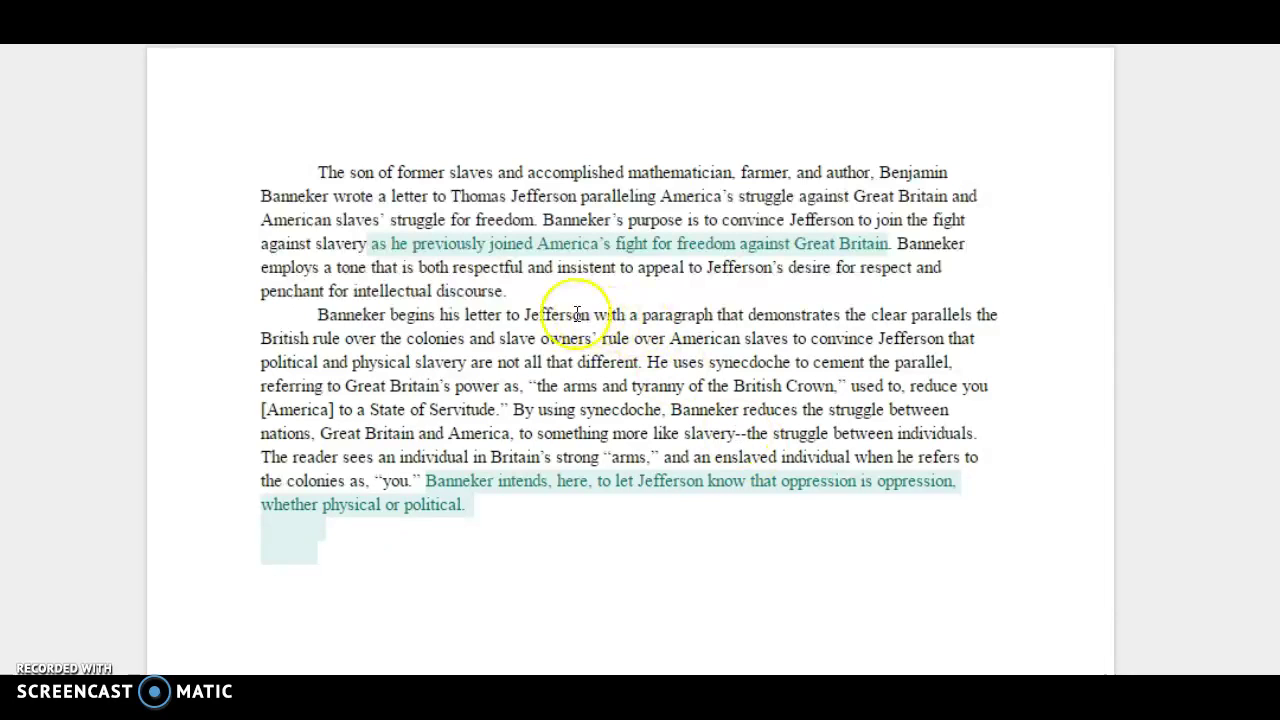
pyautogui.moveTo(527, 318); pyautogui.dragTo(637, 364)
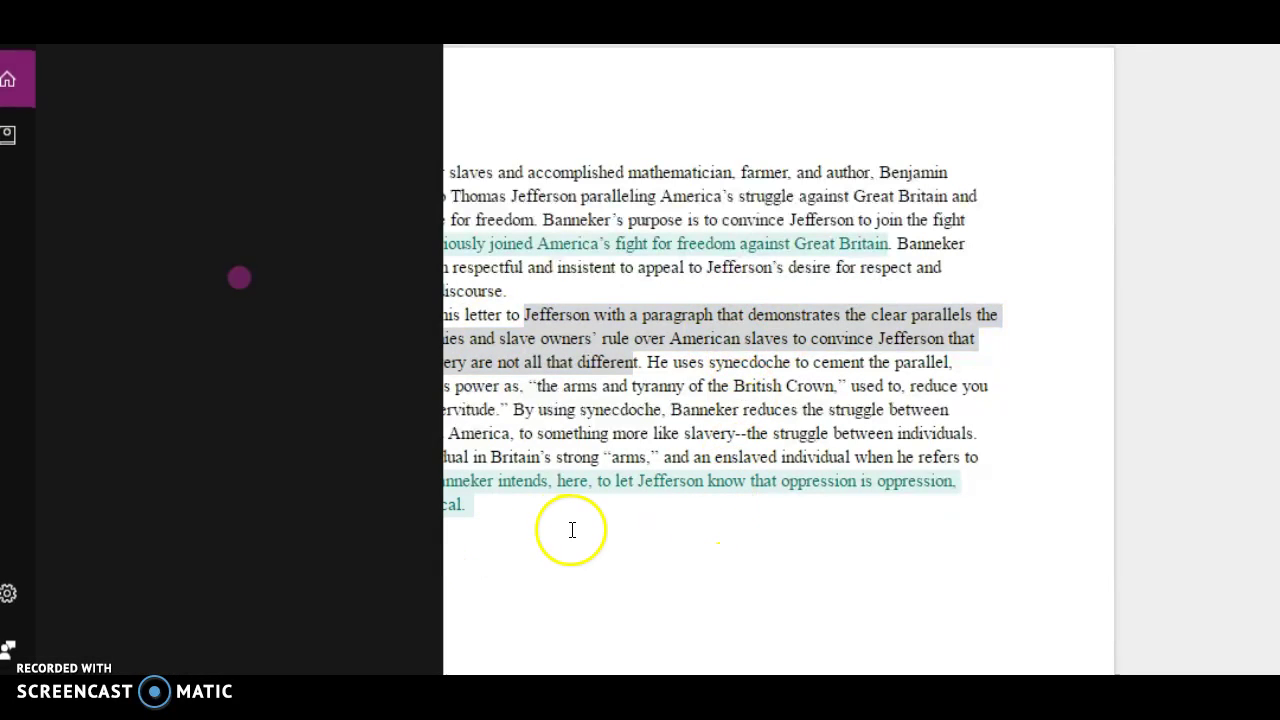
# Deselect the text and scroll through the third paragraph's tracked changes, including 'fourth' becoming 'third'
pyautogui.click(572, 530)
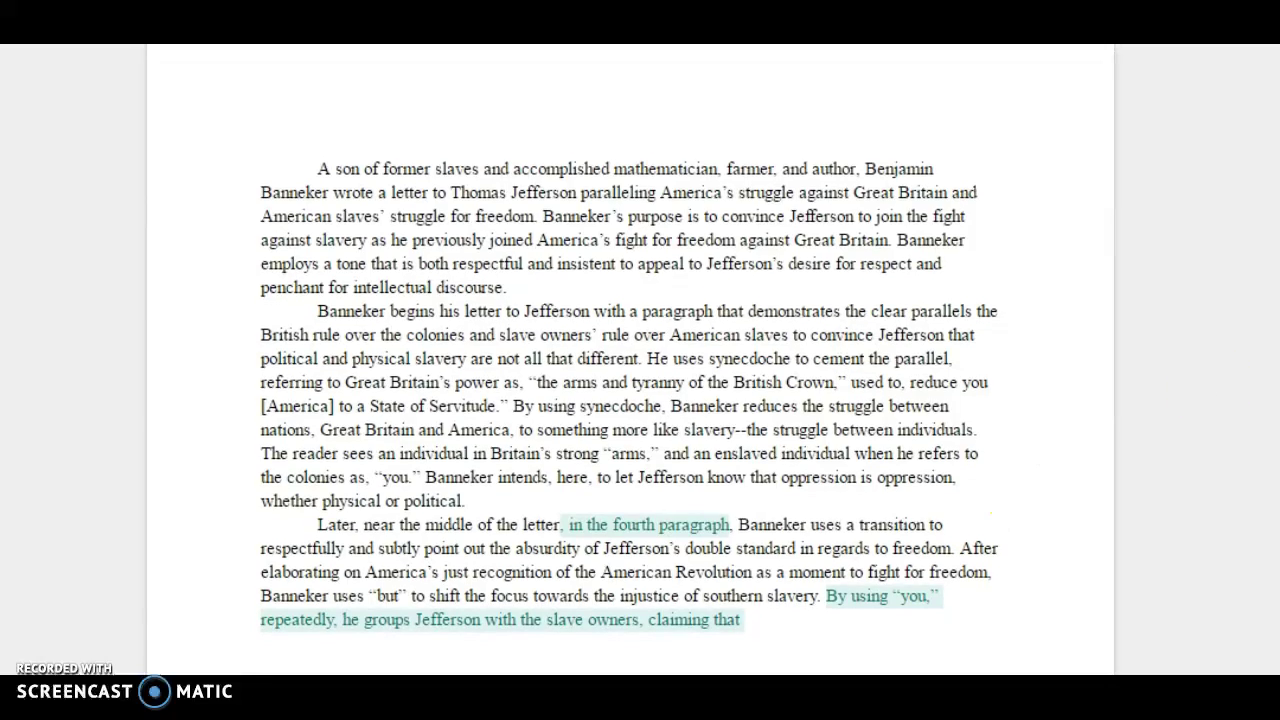
pyautogui.scroll(-3, 630, 360)
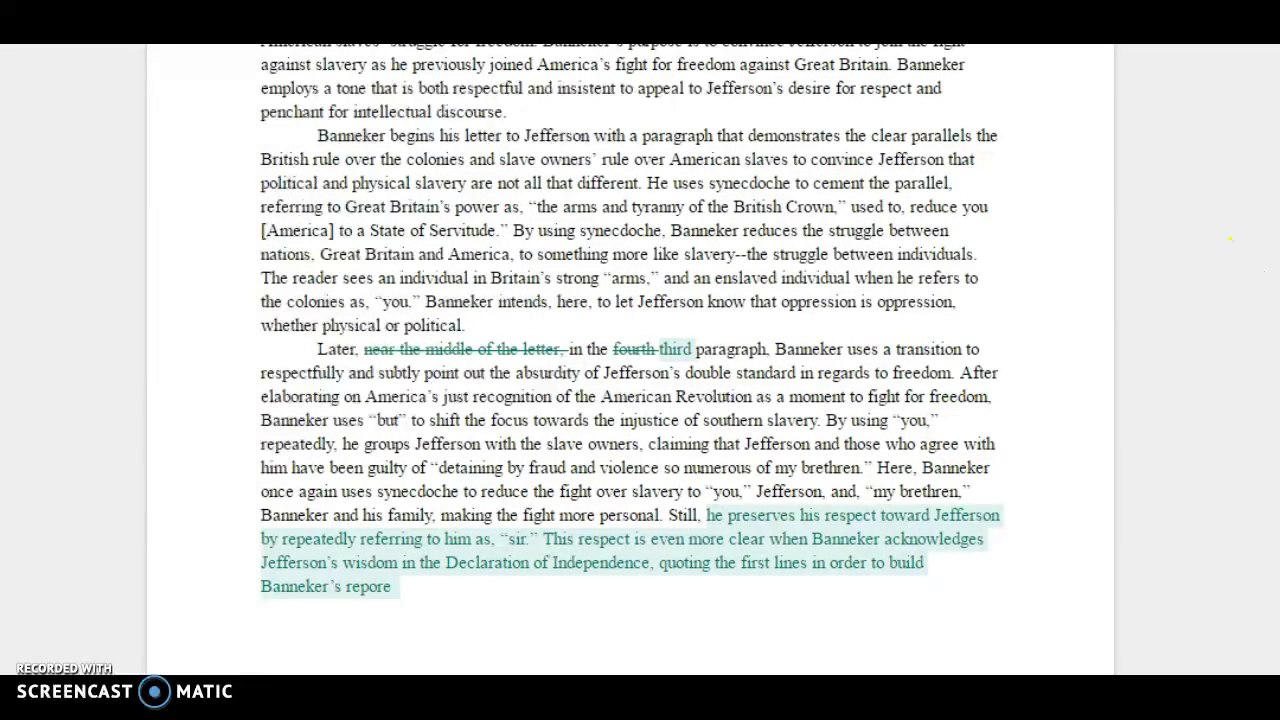
# Test an edit on the comma after the quoted 'you', then restore the comma
pyautogui.scroll(-3, 676, 380)
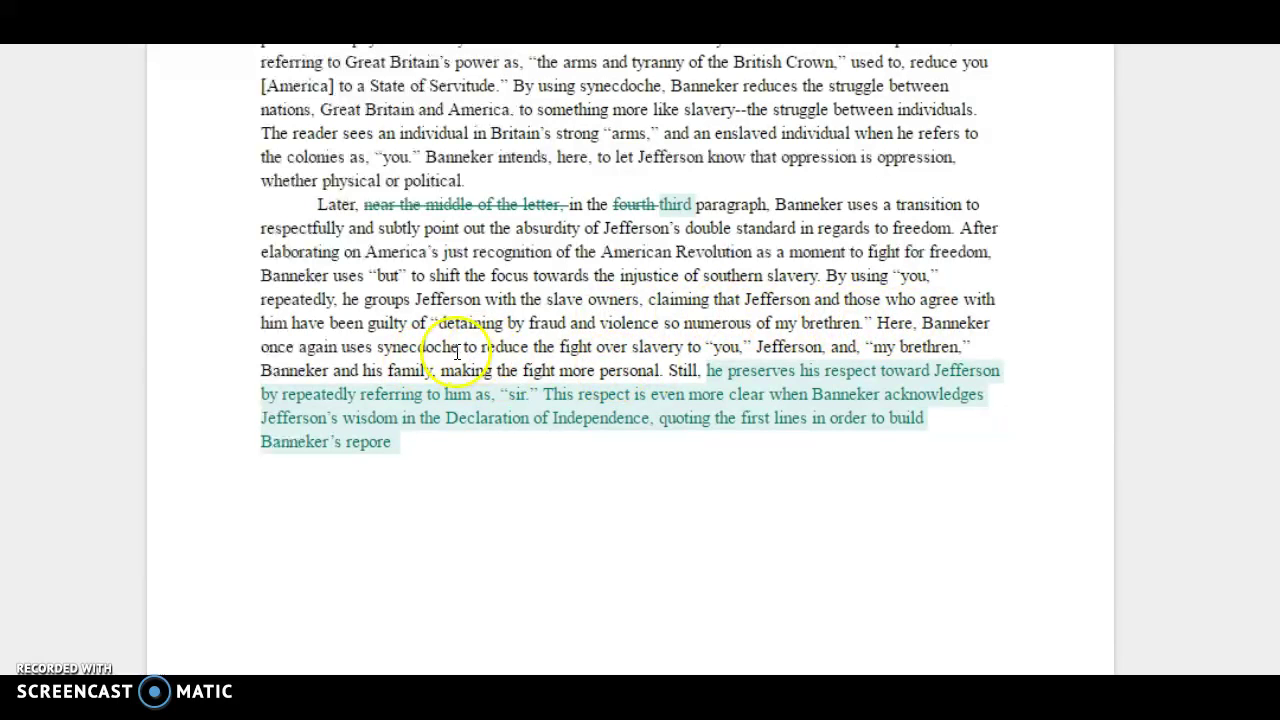
pyautogui.click(740, 349)
pyautogui.press('BackSpace')
pyautogui.write('r')
pyautogui.press('BackSpace')
pyautogui.write(',')
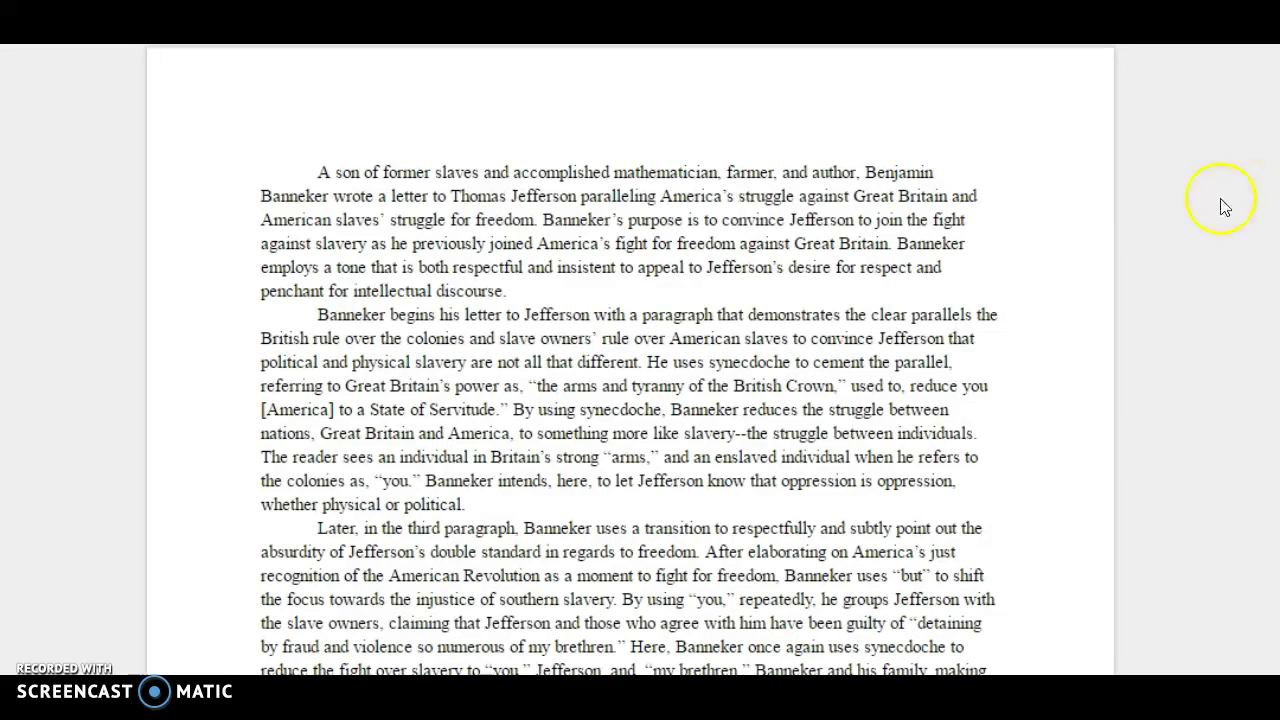
# Highlight 'Banneker's rapport' and the closing sentence about equality, then deselect them
pyautogui.scroll(-4, 630, 360)
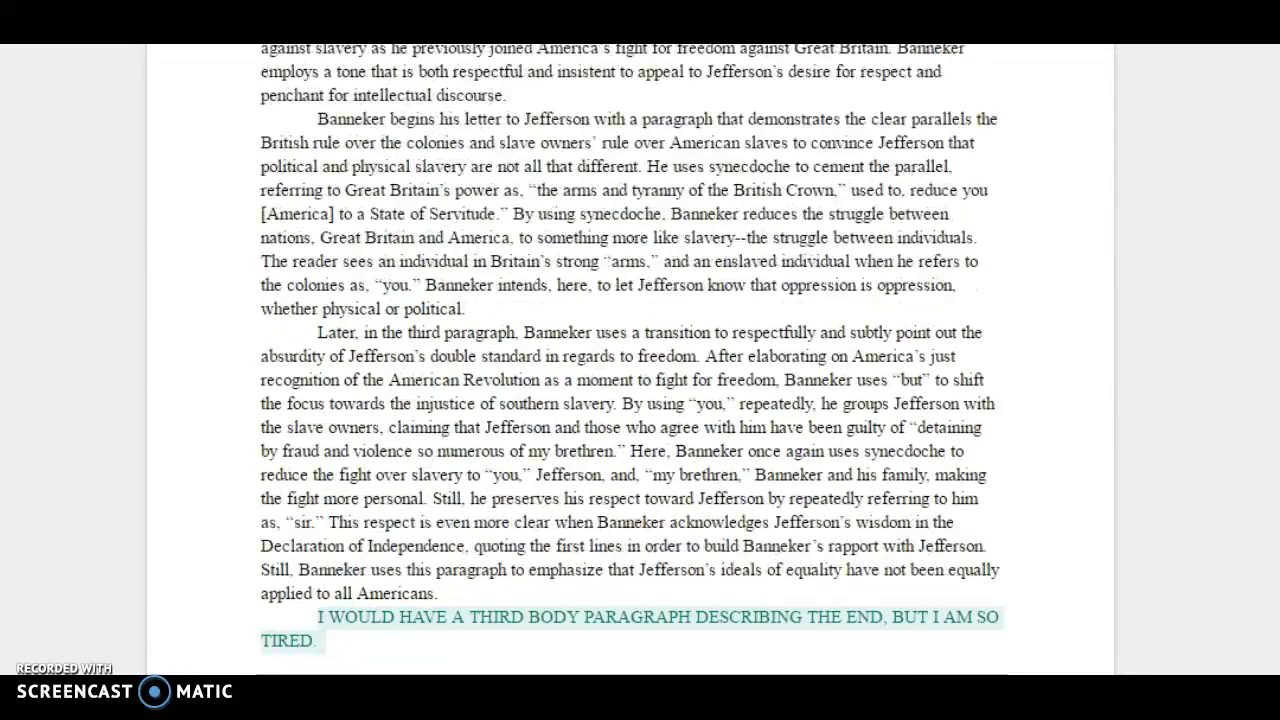
pyautogui.scroll(-2, 630, 360)
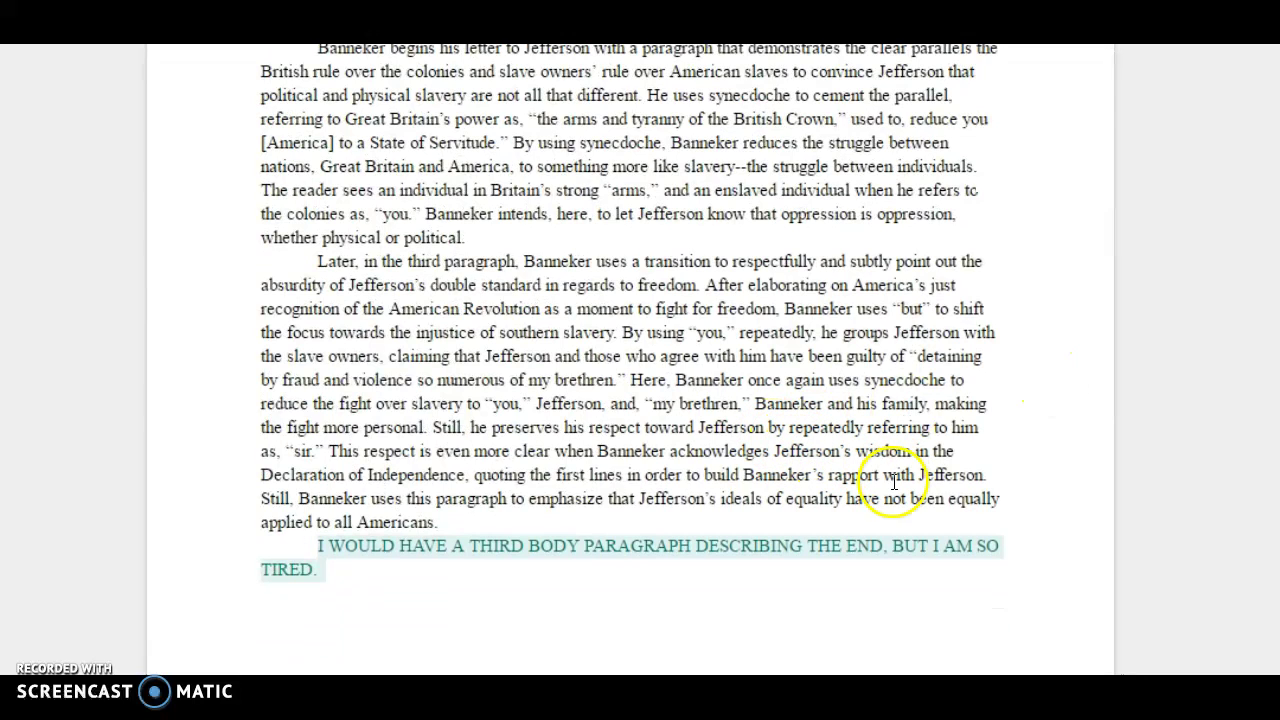
pyautogui.moveTo(881, 476); pyautogui.dragTo(831, 471)
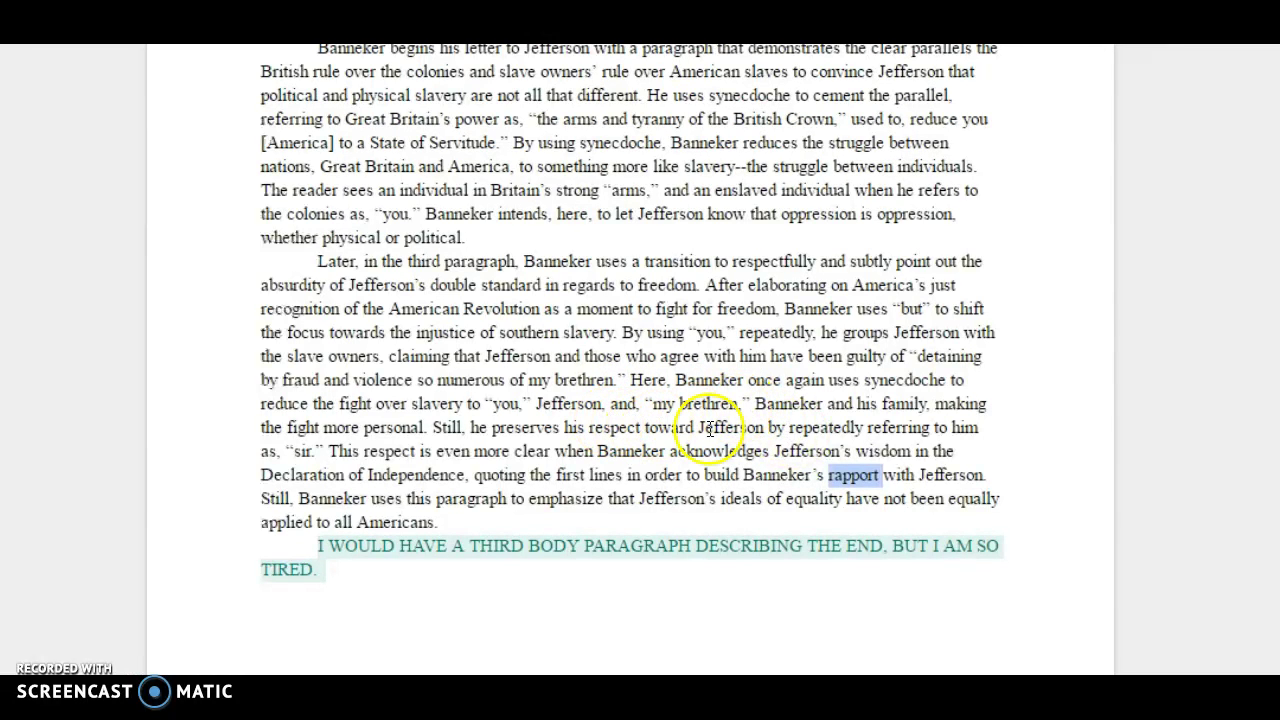
pyautogui.click(843, 473)
pyautogui.moveTo(843, 473); pyautogui.dragTo(749, 471)
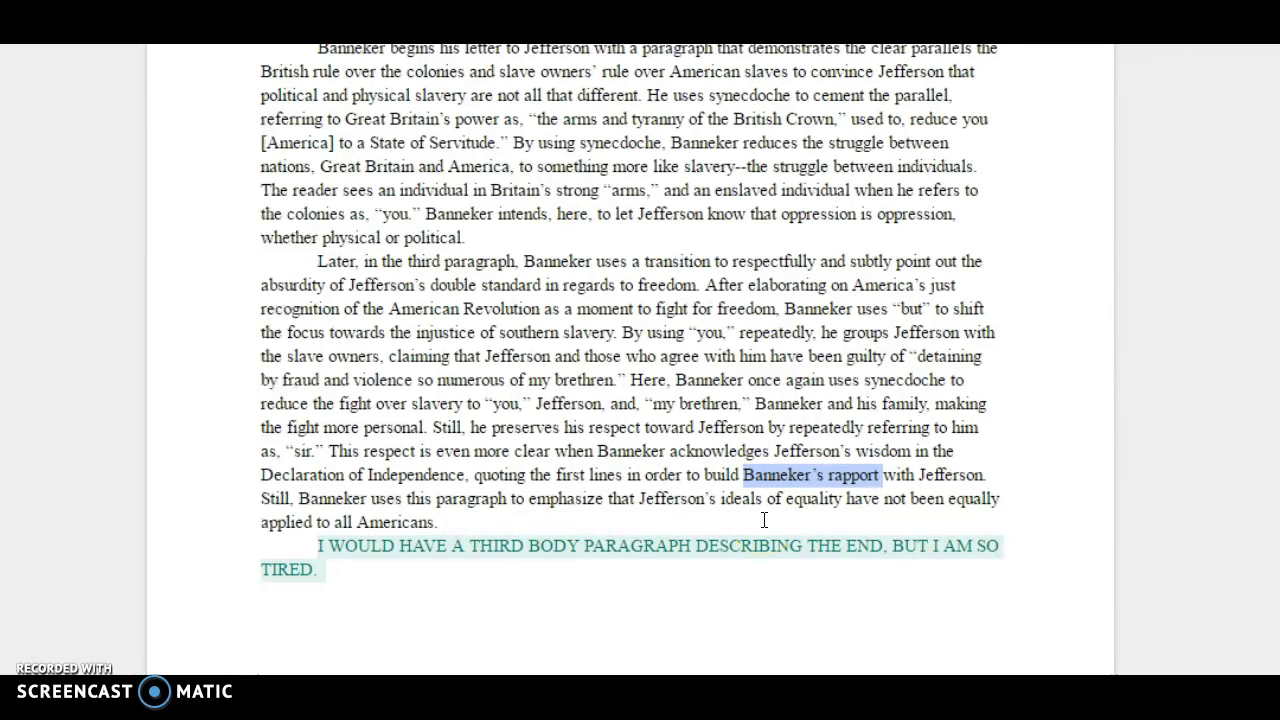
pyautogui.moveTo(614, 520); pyautogui.dragTo(272, 501)
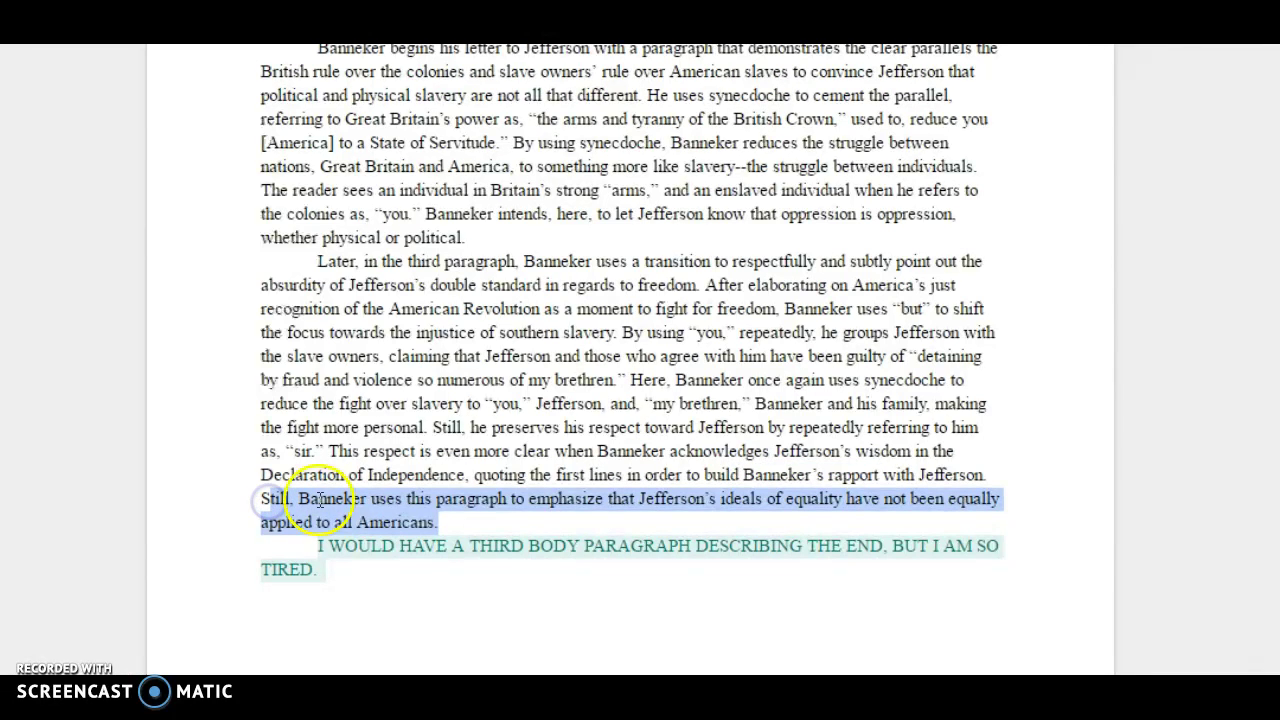
pyautogui.click(575, 518)
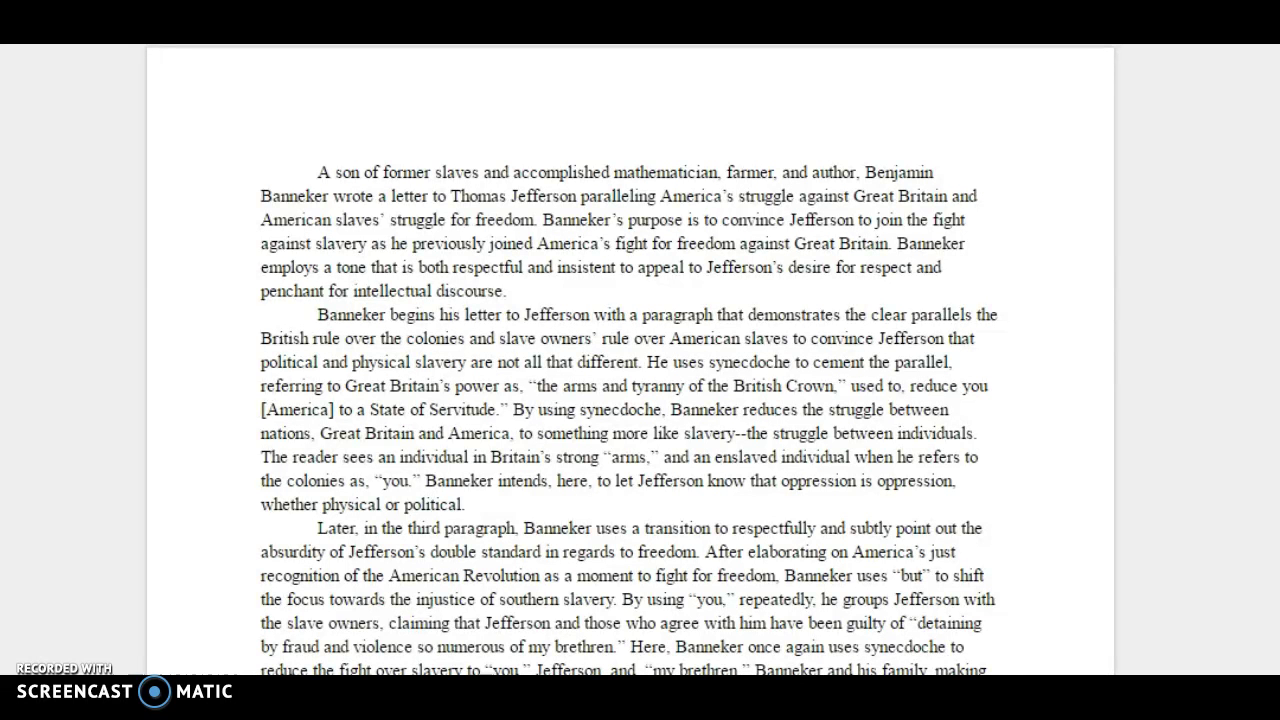
# Scroll down to the highlighted 'Overall' paragraph about appealing to Jefferson's logical mind
pyautogui.scroll(-5, 629, 360)
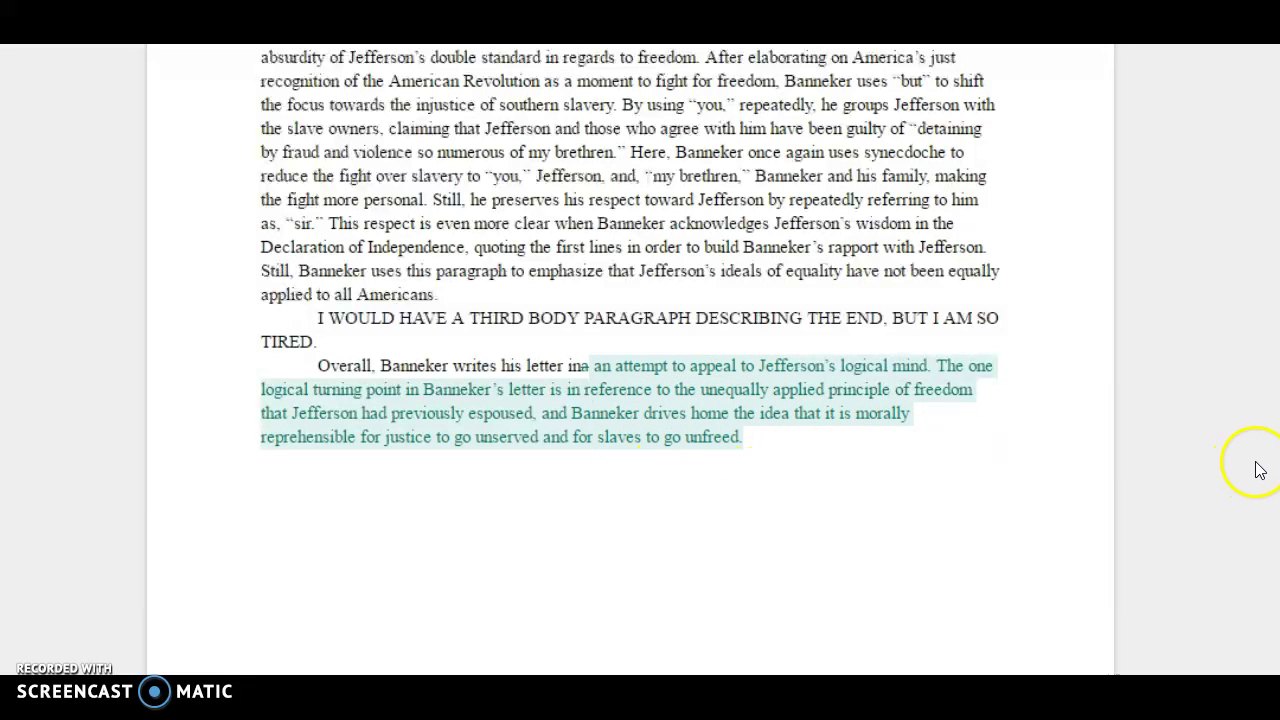
pyautogui.scroll(5, 630, 360)
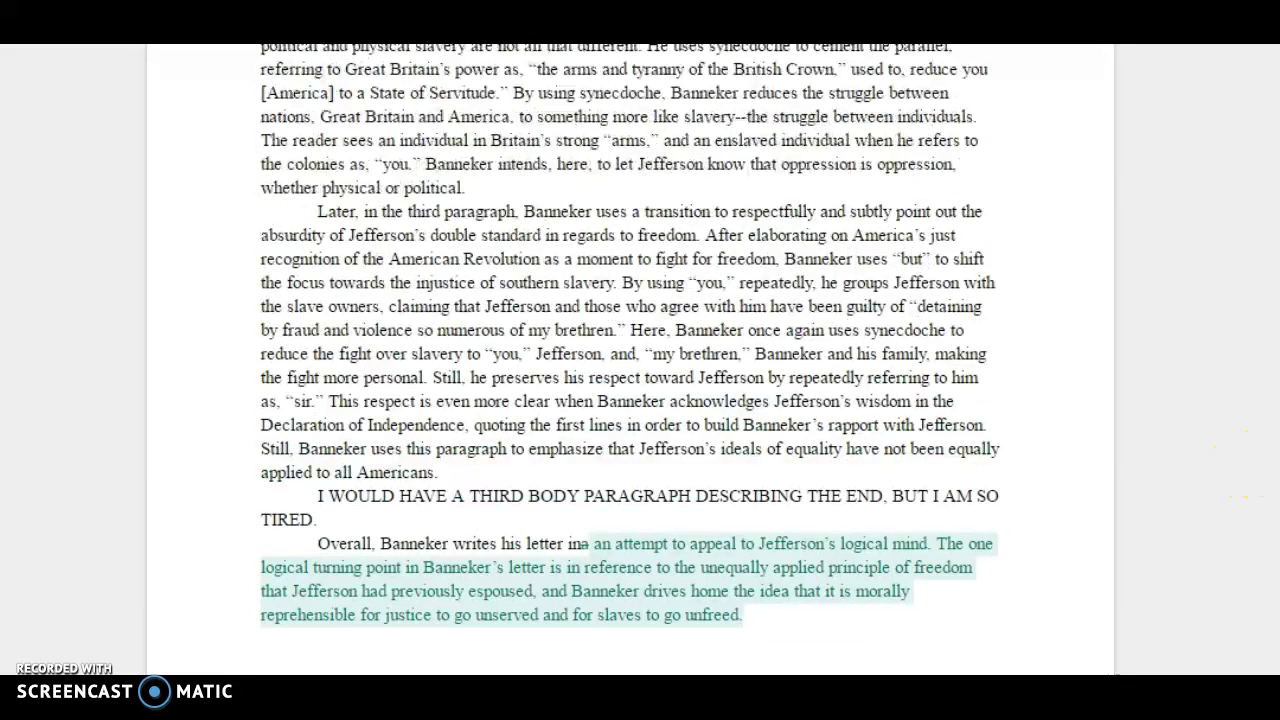
pyautogui.scroll(2, 630, 360)
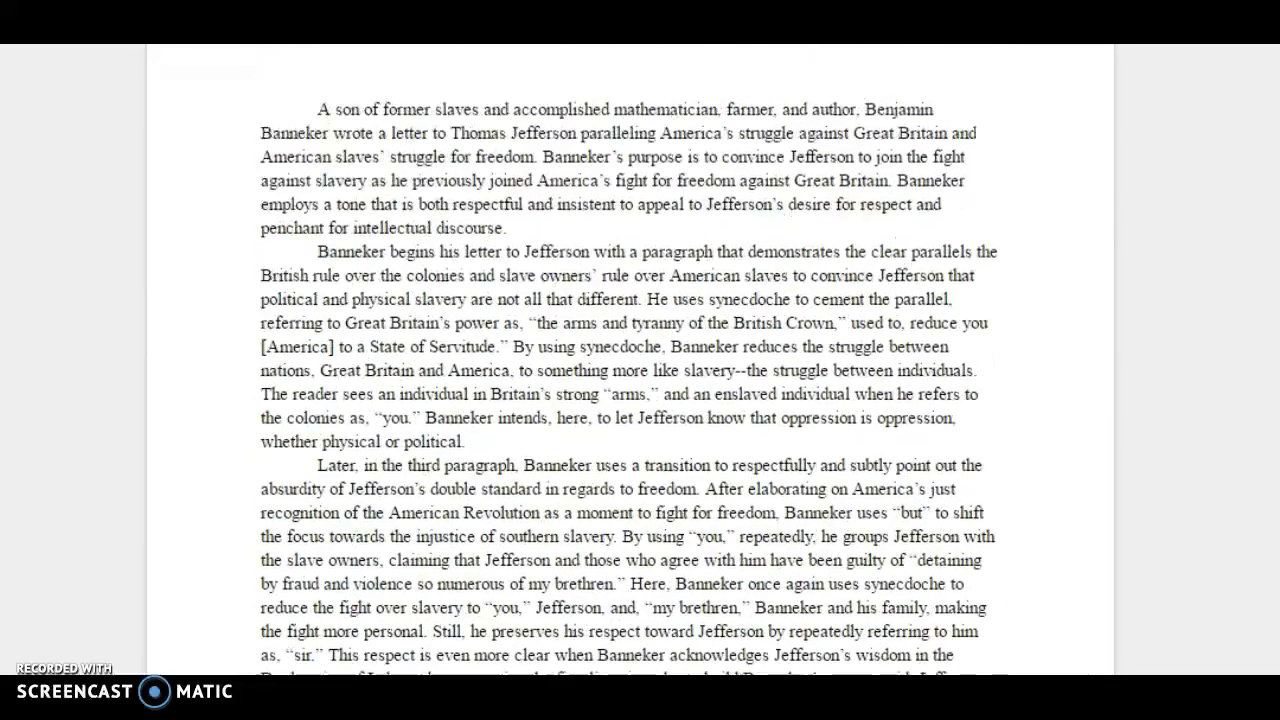
pyautogui.scroll(-3, 1272, 330)
pyautogui.scroll(-3, 1272, 360)
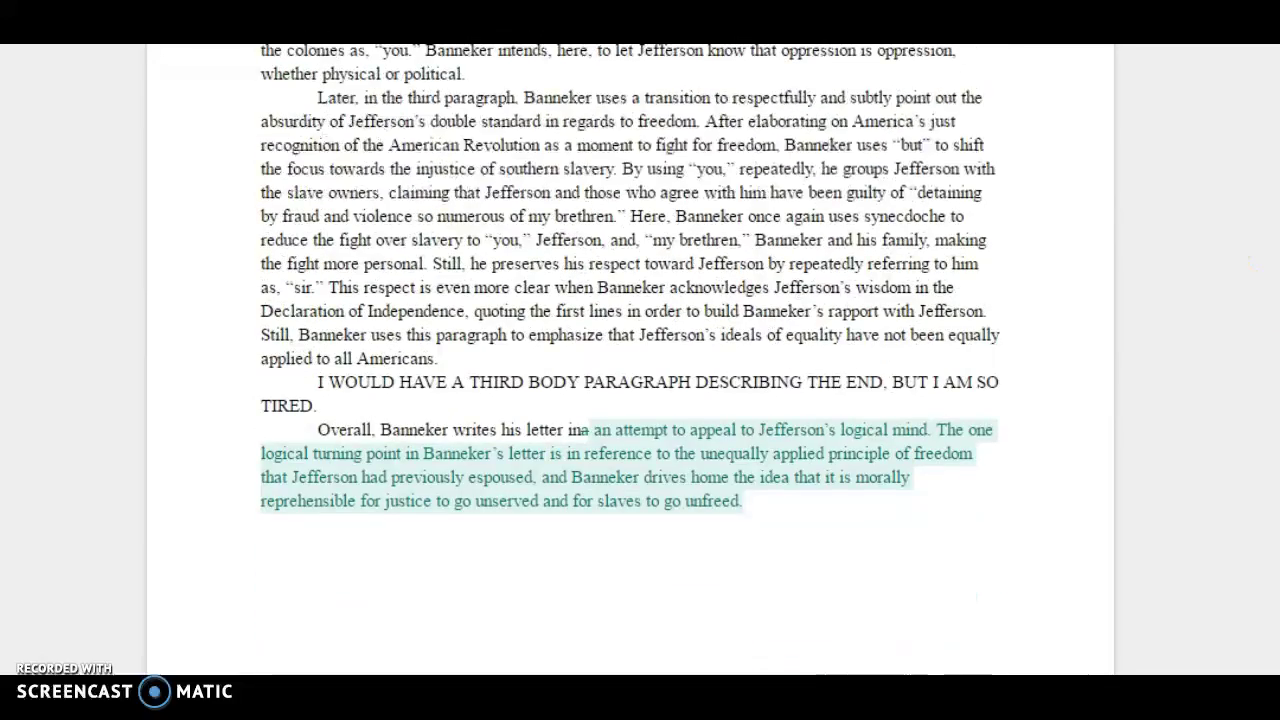